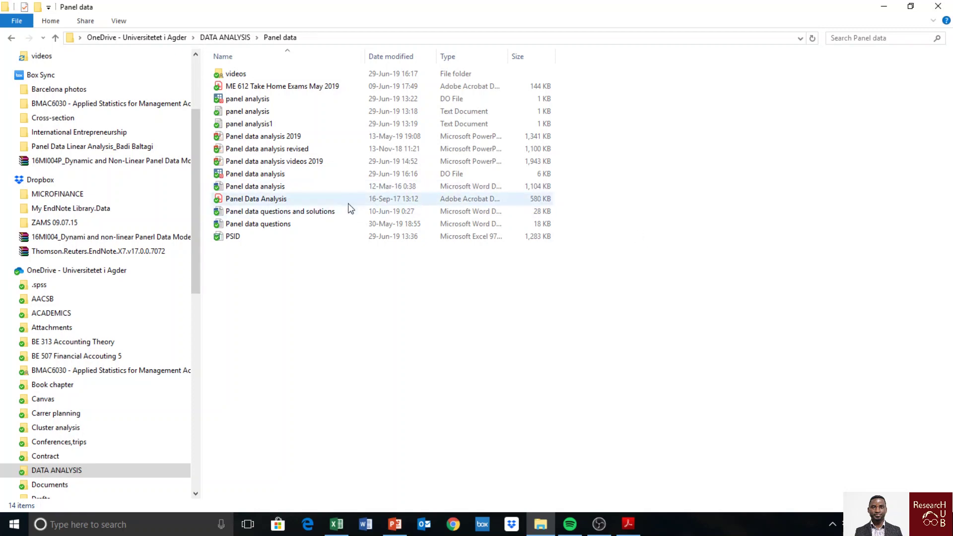
Step: Open the 'Panel data analysis' do-file from the Panel data folder in Stata's Do-file Editor
double_click(276, 175)
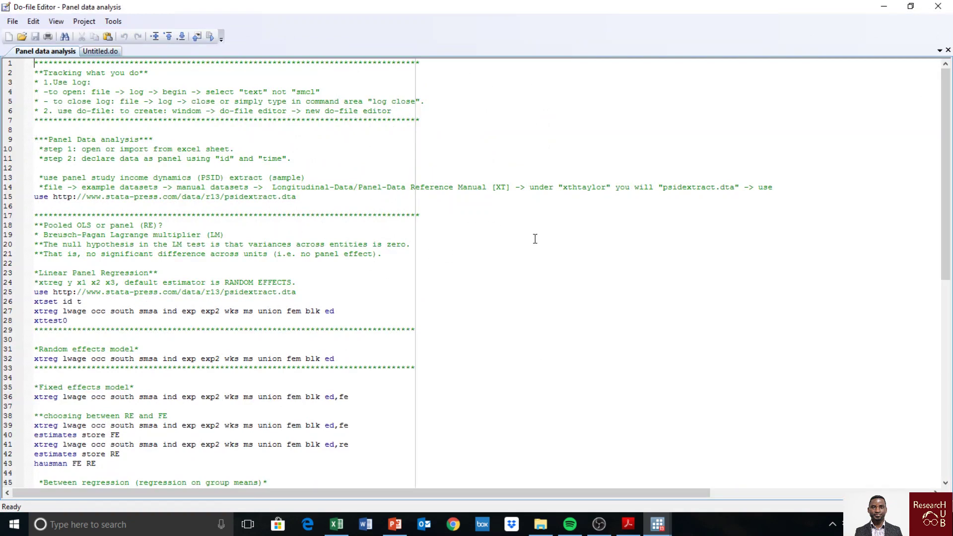
Step: Import PSID.xls with its first row as variable names, then clear the Results window
left_click(660, 529)
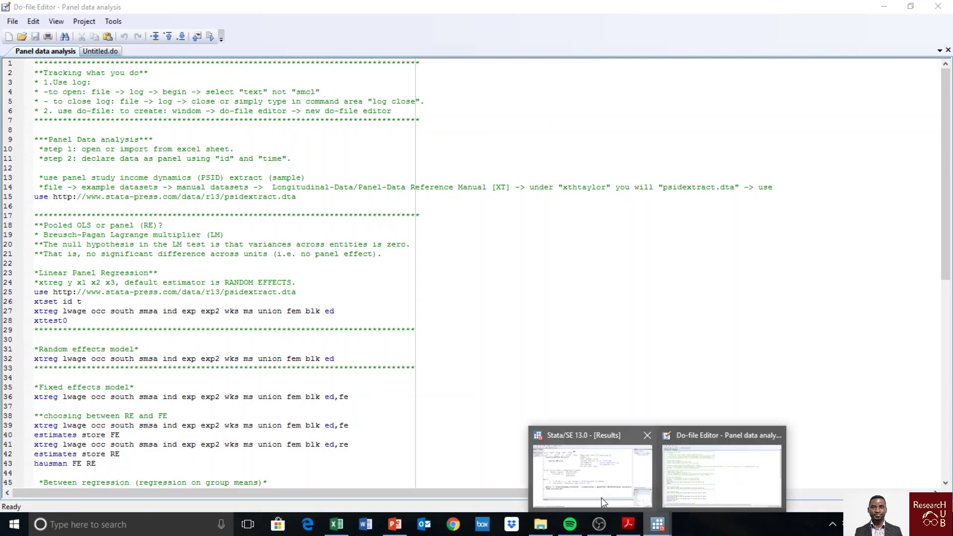
left_click(601, 498)
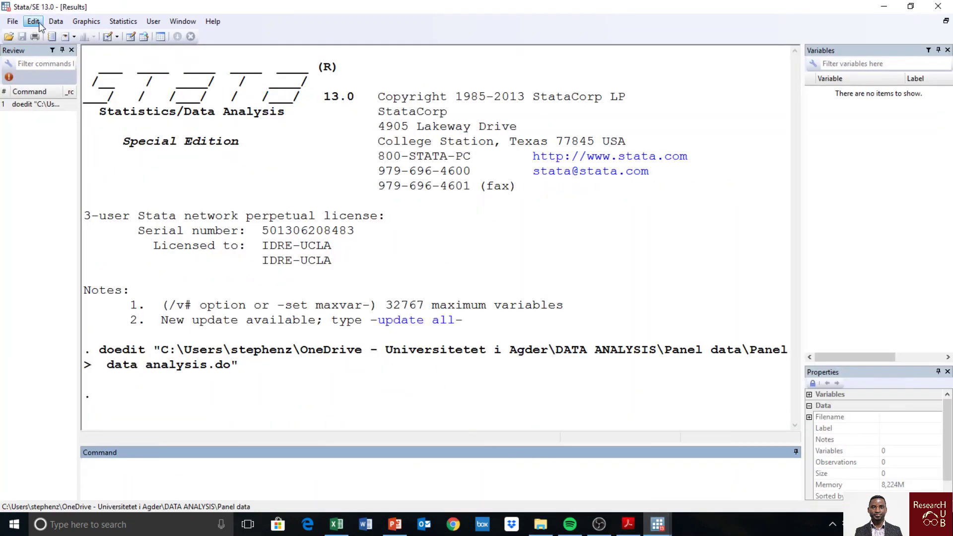
left_click(13, 22)
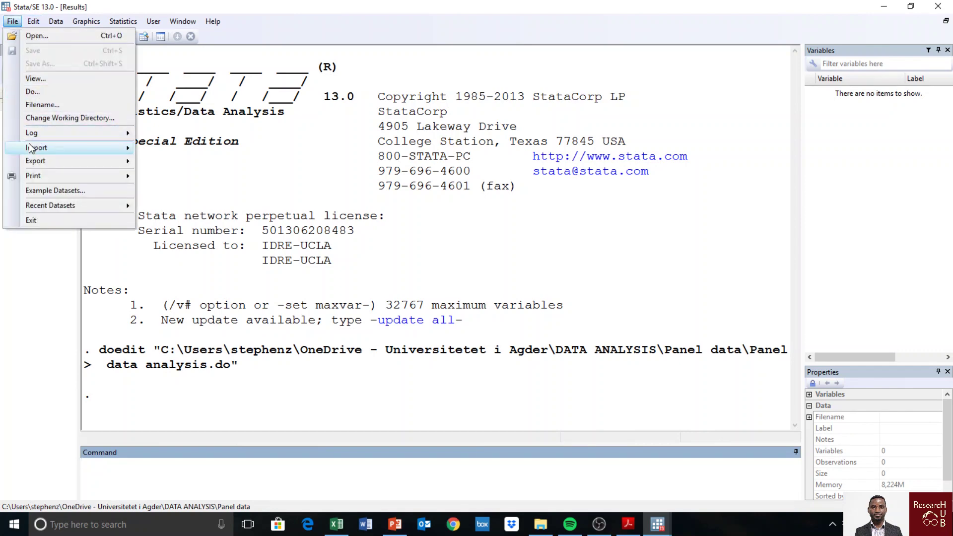
mouse_move(49, 146)
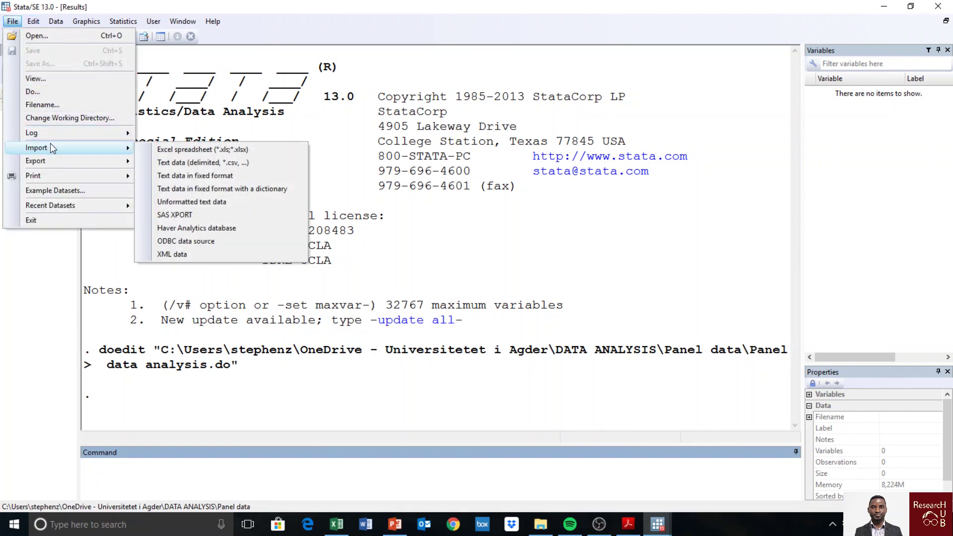
left_click(195, 151)
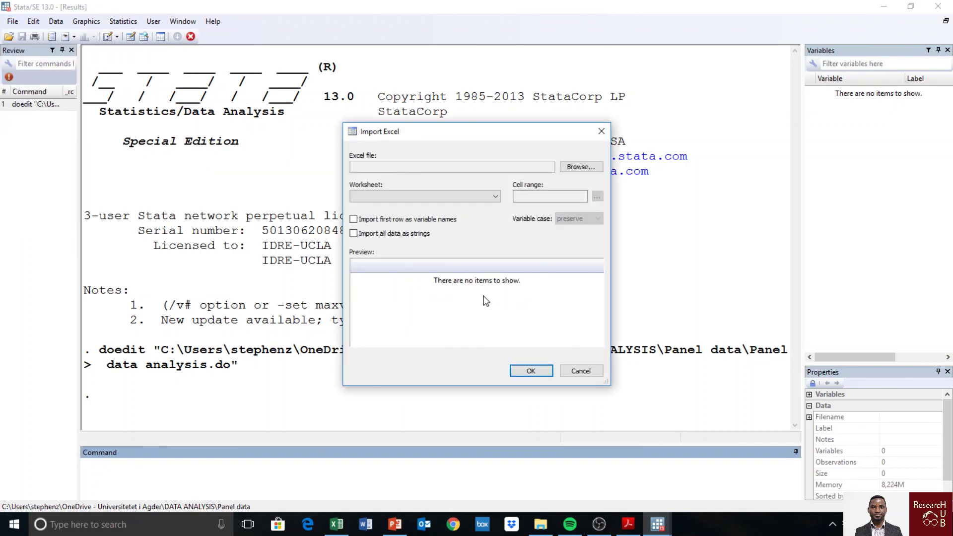
left_click(580, 167)
left_click(410, 199)
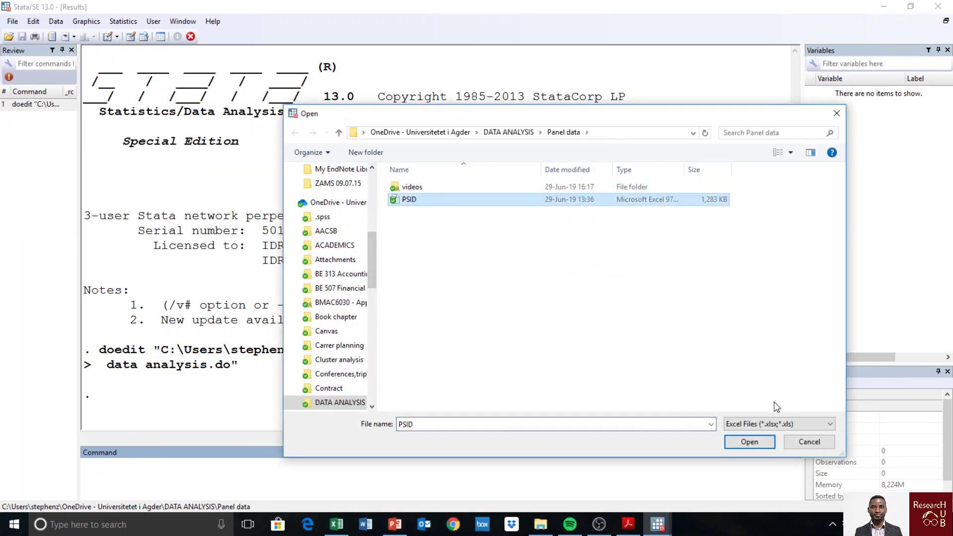
left_click(750, 441)
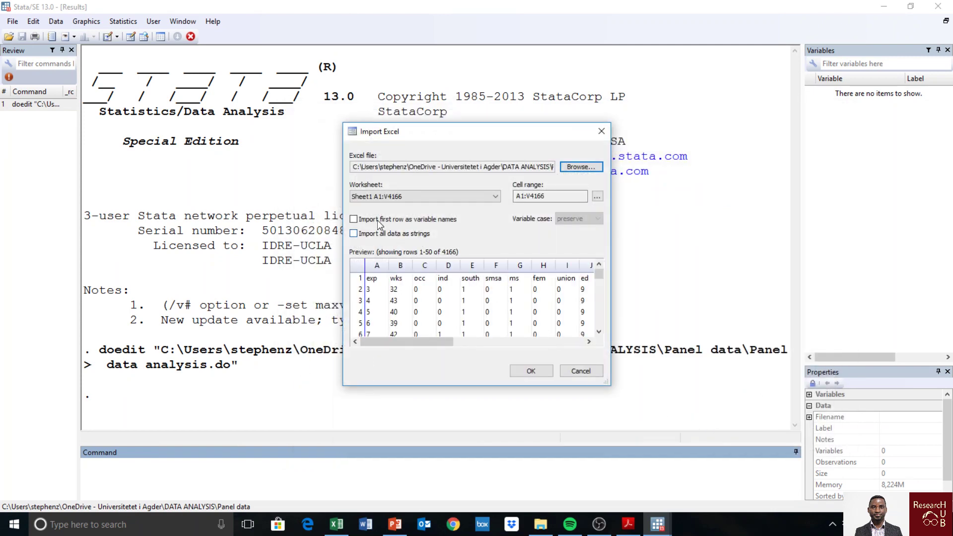
left_click(353, 219)
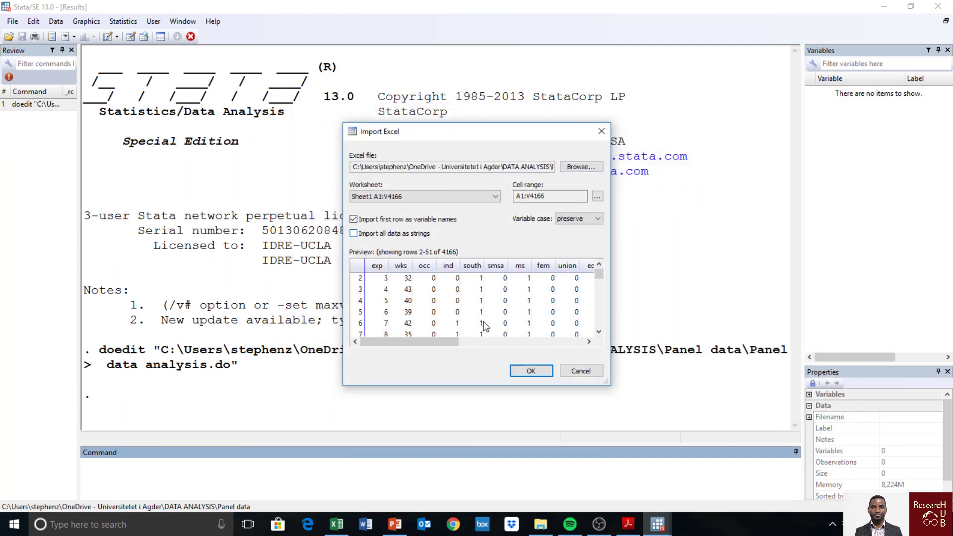
left_click(531, 371)
right_click(610, 256)
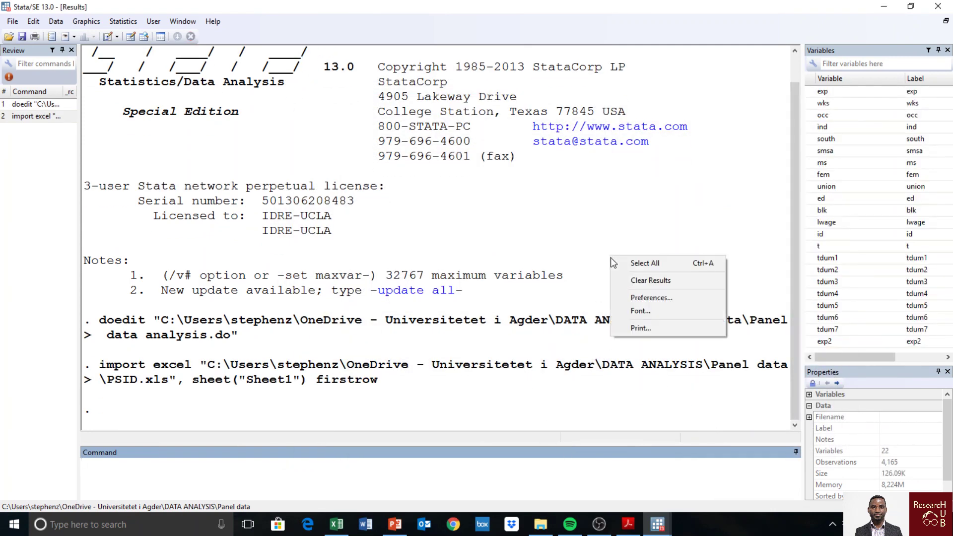
left_click(637, 281)
Step: Return to the do-file and highlight 'Pooled OLS' on line 18
mouse_move(657, 524)
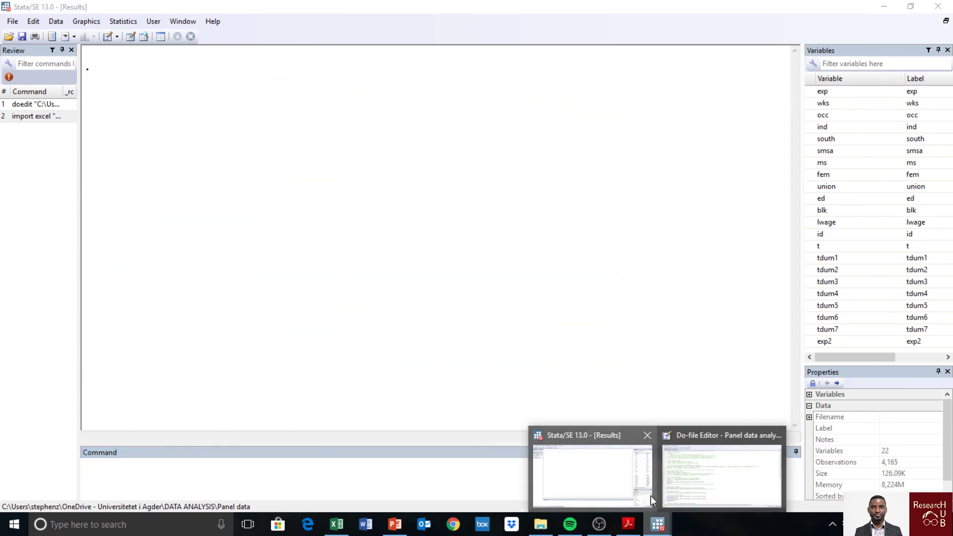
left_click(694, 486)
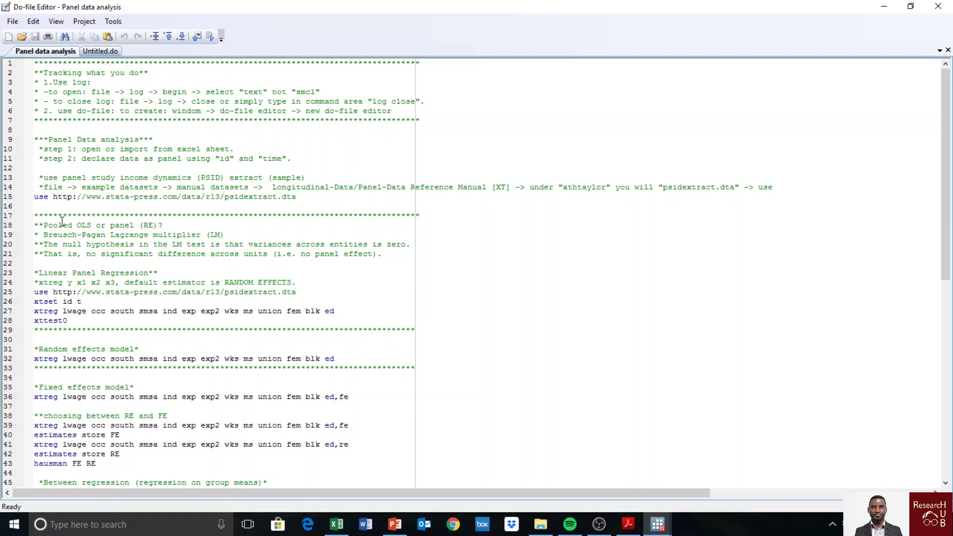
left_click_drag(43, 226, 98, 227)
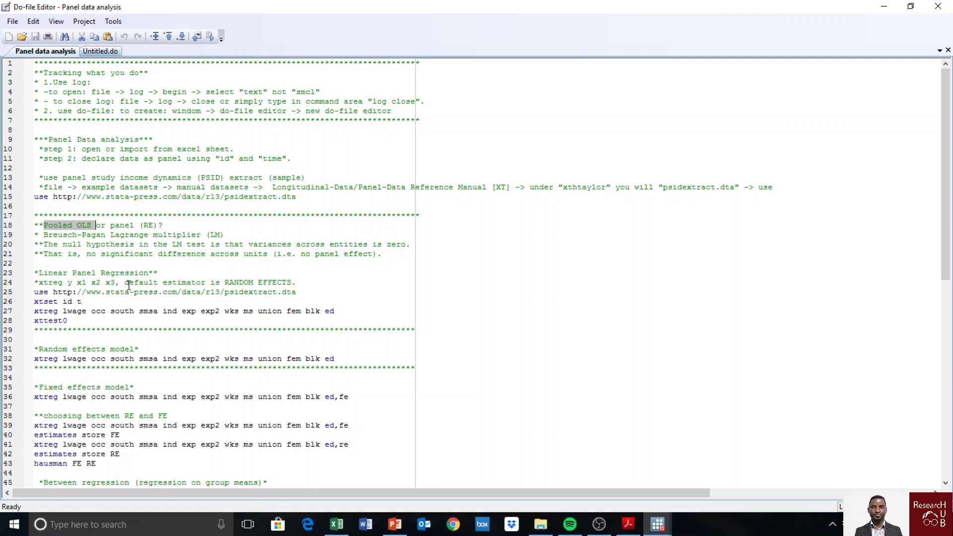
left_click(129, 285)
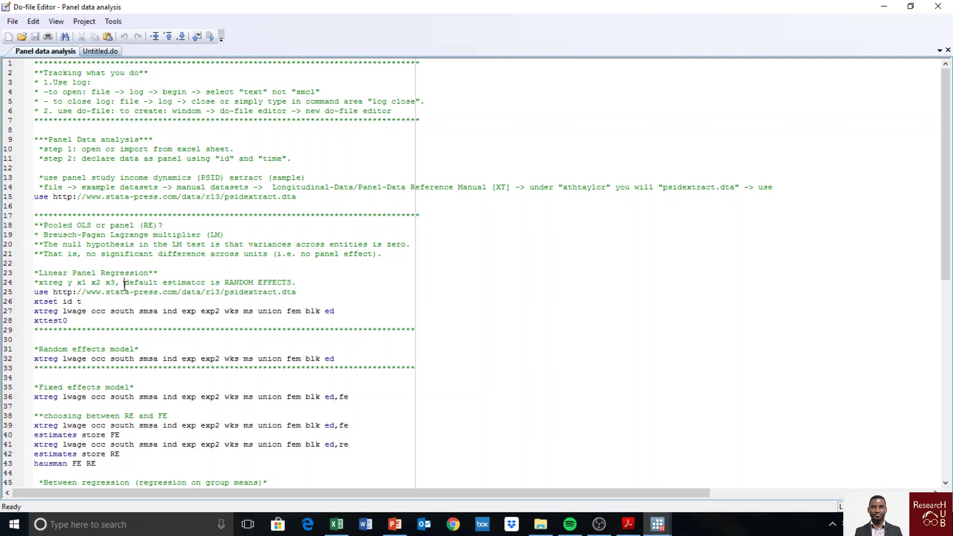
Step: Highlight the default random-effects note on line 24 and the id and t variables on line 26
left_click_drag(124, 285, 282, 286)
left_click(276, 287)
double_click(72, 302)
double_click(82, 302)
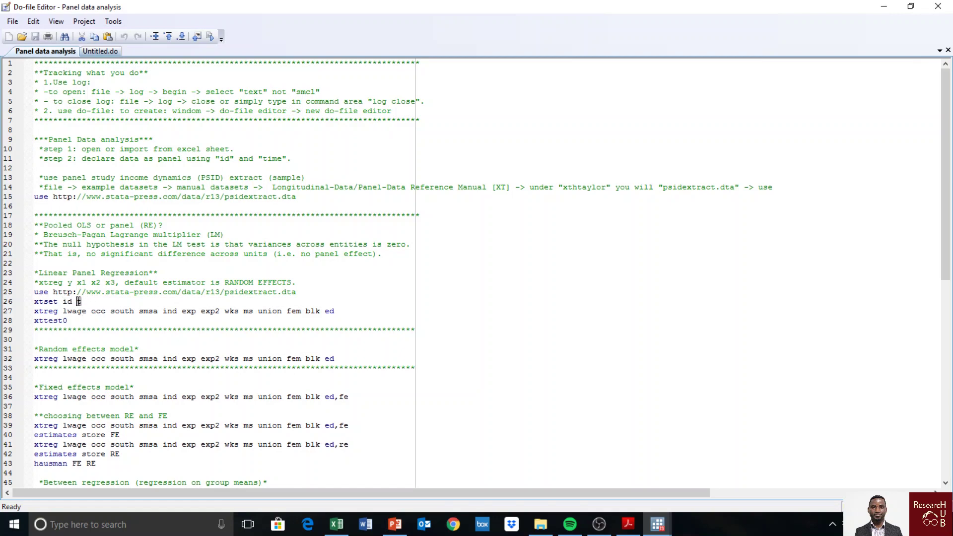
Step: Run 'xtset id t' with id as the panel variable and t as the time variable
mouse_move(658, 523)
left_click(581, 502)
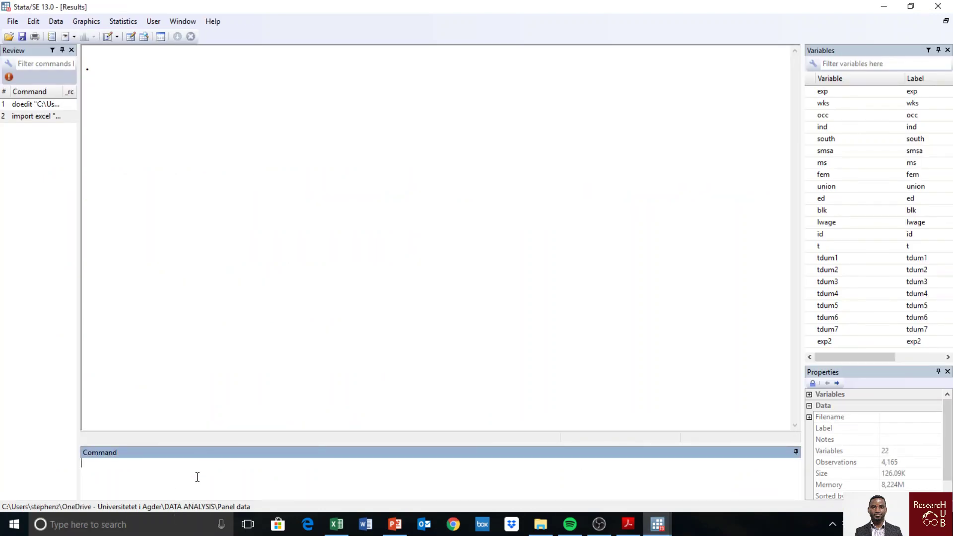
type("xtset")
left_click(822, 234)
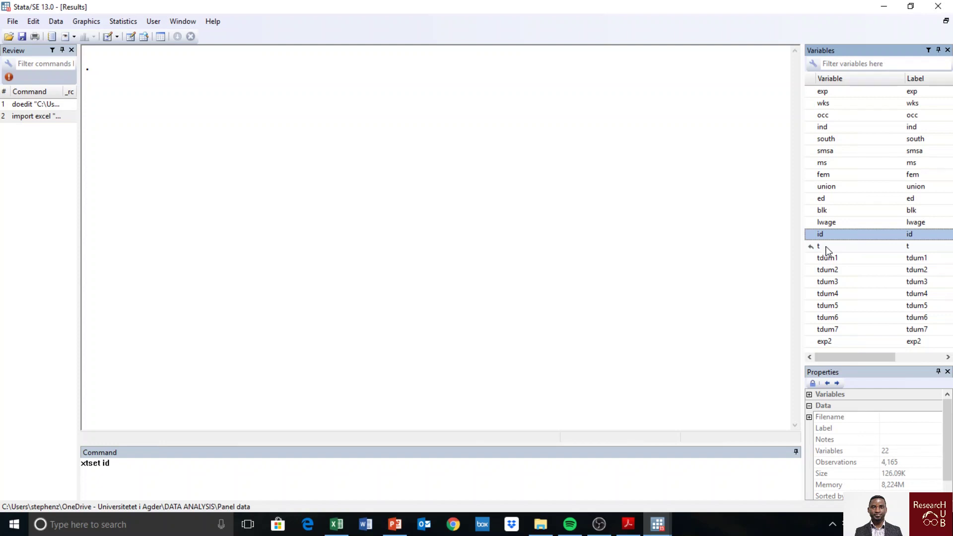
left_click(826, 248)
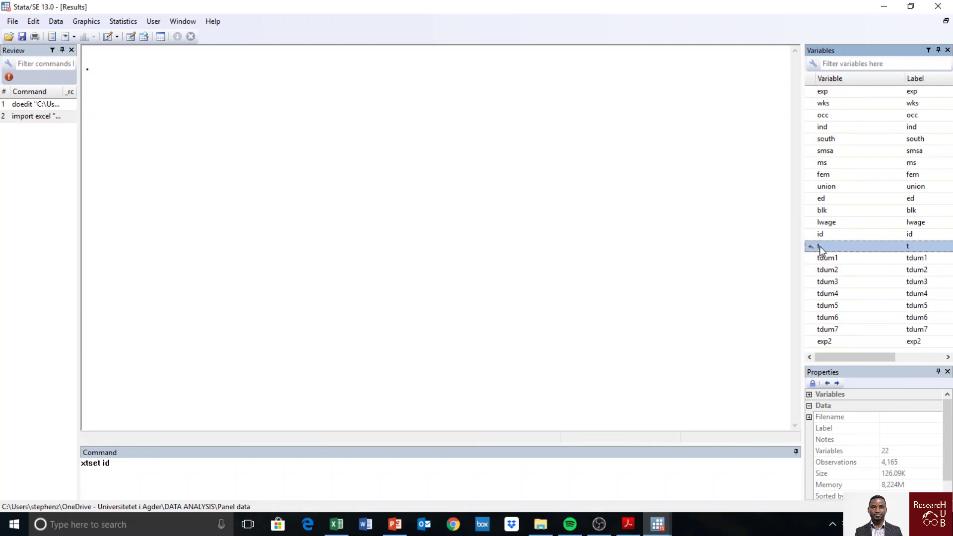
left_click(167, 467)
type("t")
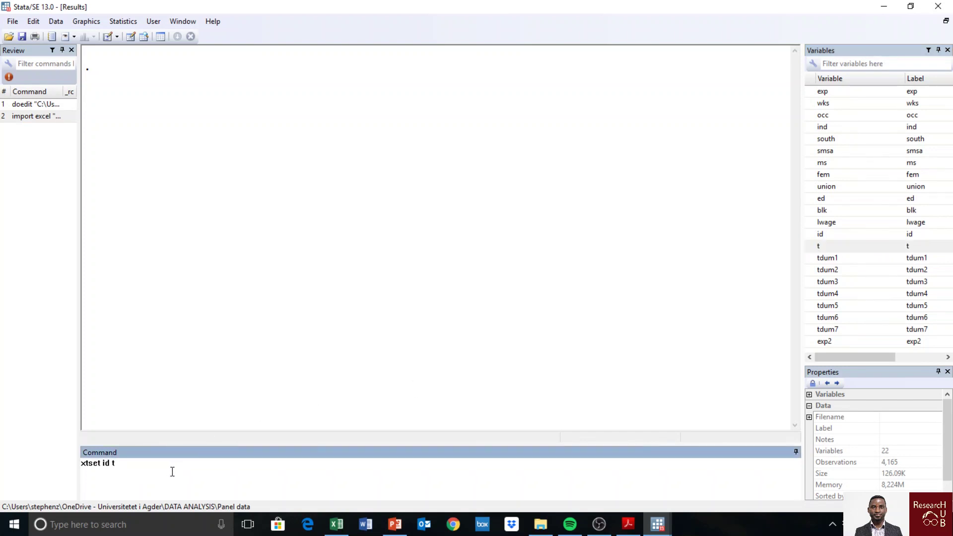
key("Return")
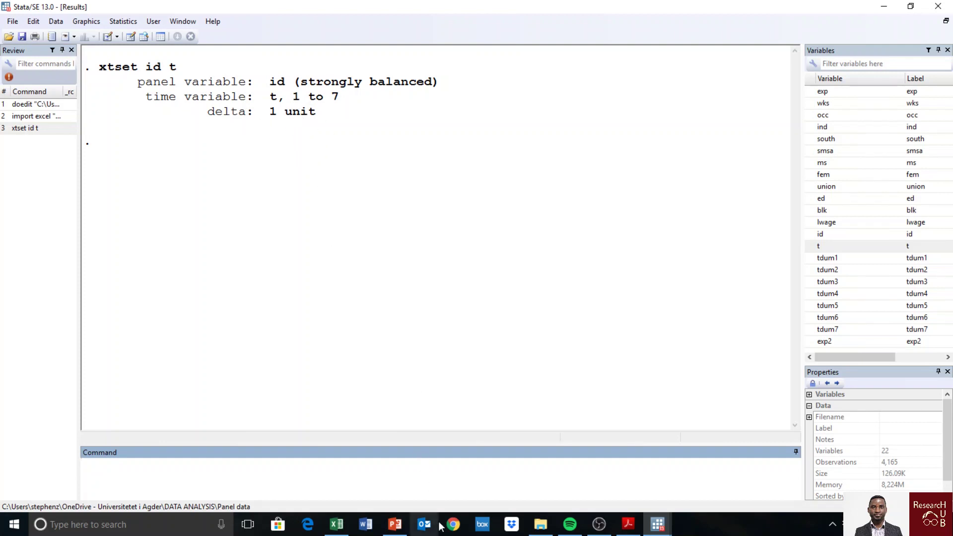
Step: Copy the pooled OLS reg command from line 27 of the do-file
left_click(658, 524)
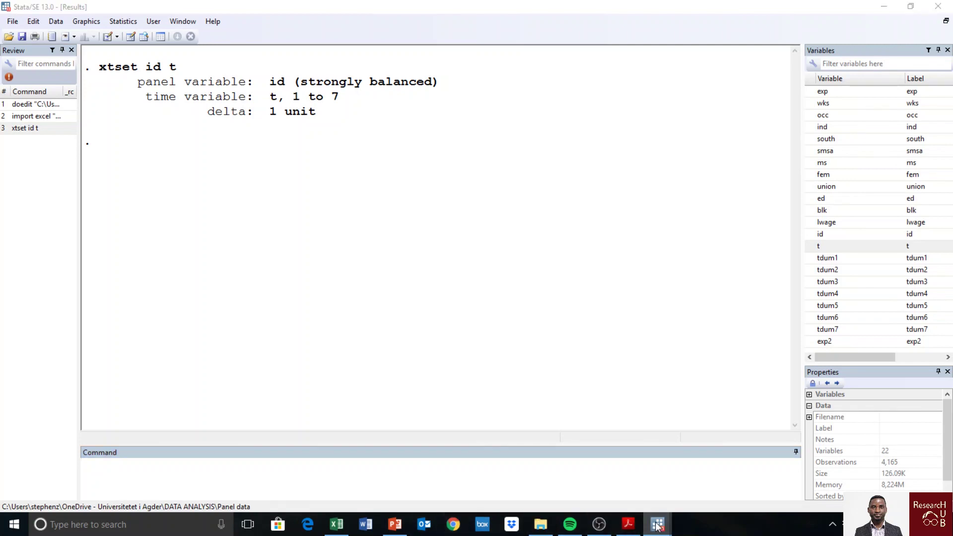
left_click(680, 492)
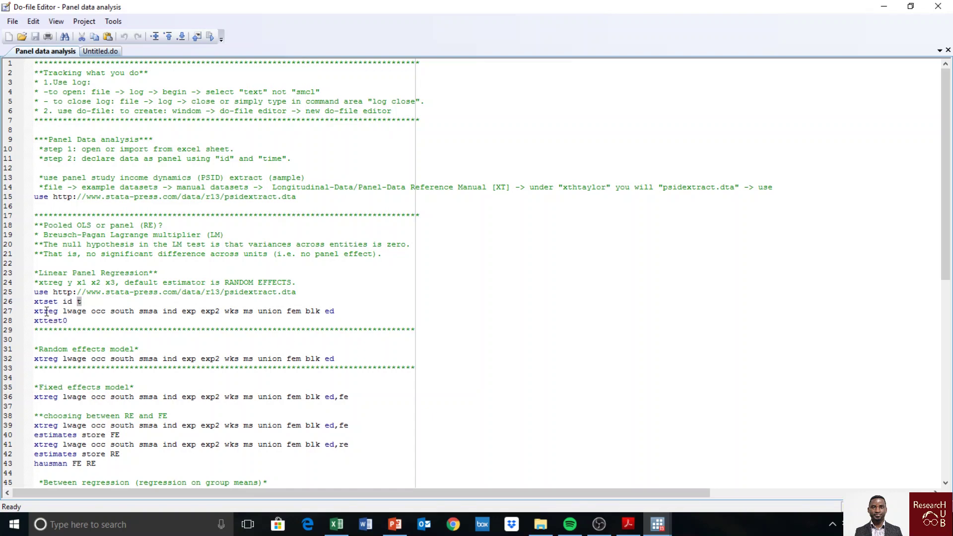
left_click_drag(44, 312, 310, 319)
right_click(304, 316)
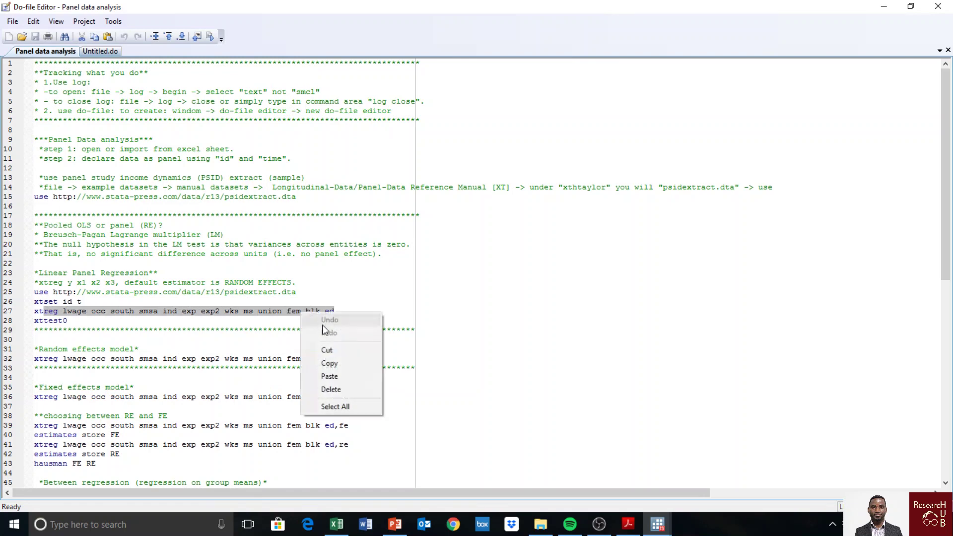
left_click(334, 363)
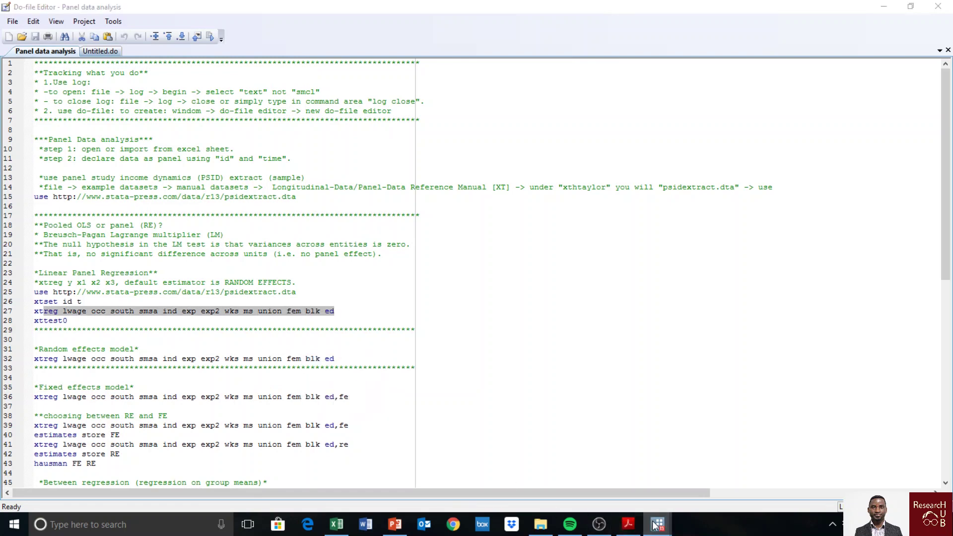
Step: Paste and run the reg of lwage on the 12 regressors, then review the output
mouse_move(651, 524)
left_click(556, 490)
right_click(443, 474)
left_click(457, 416)
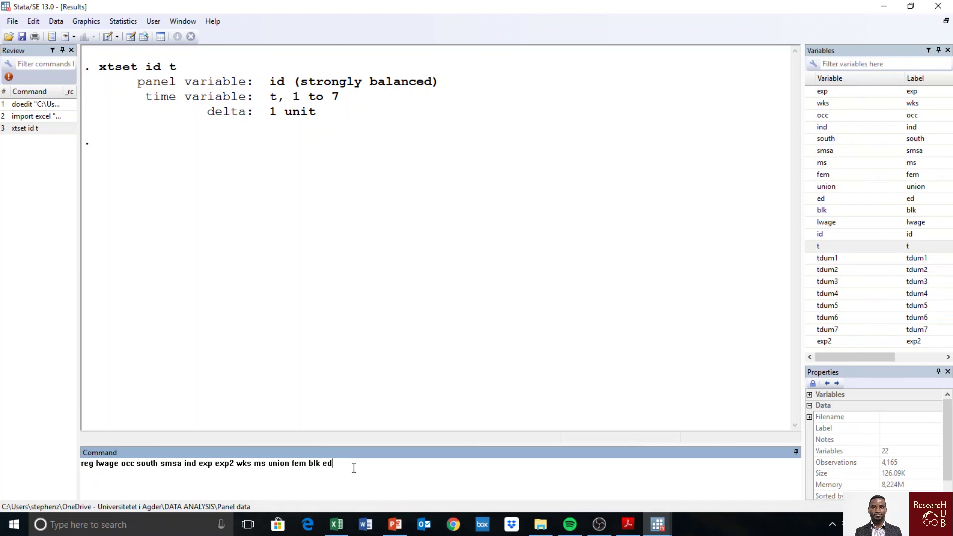
key("Return")
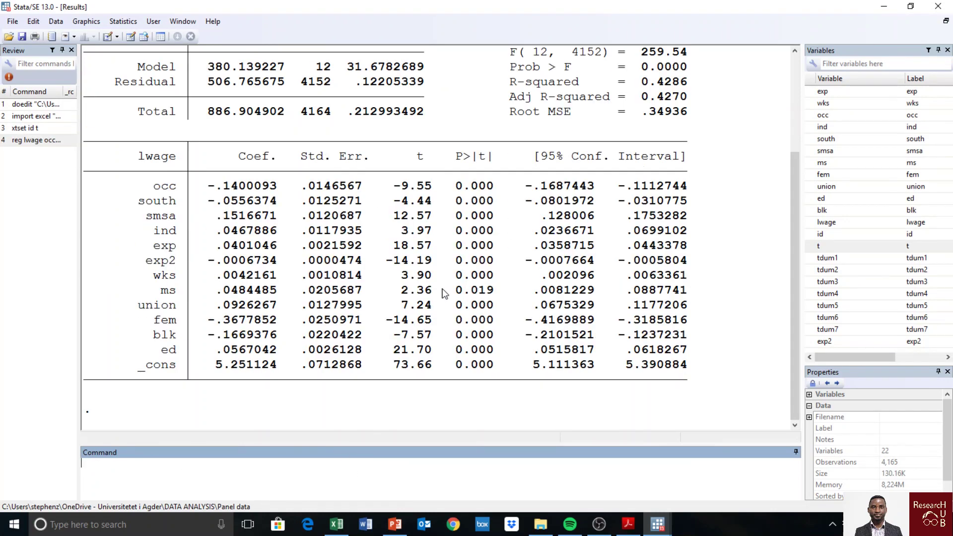
scroll(476, 309, "up", 2)
scroll(476, 309, "up", 1)
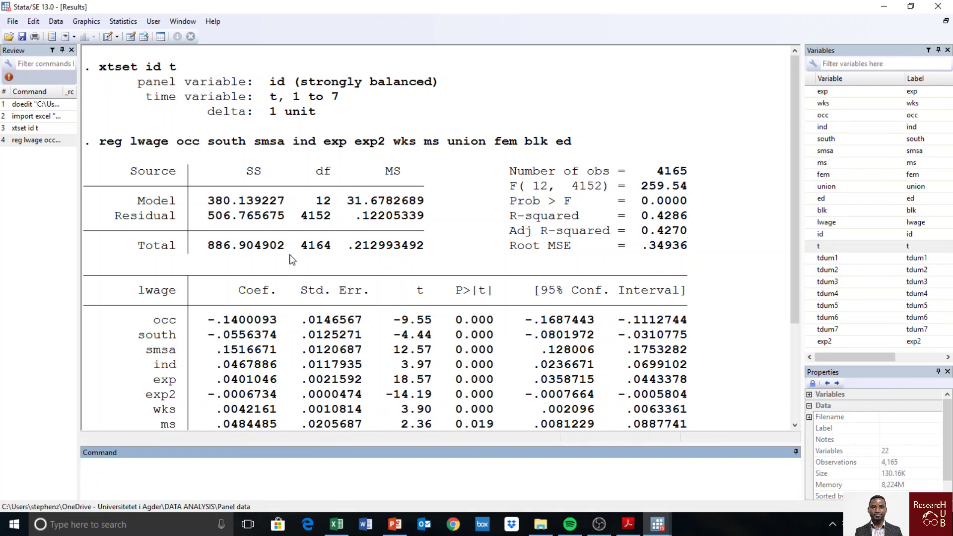
scroll(383, 354, "down", 3)
scroll(384, 354, "up", 3)
scroll(375, 343, "down", 2)
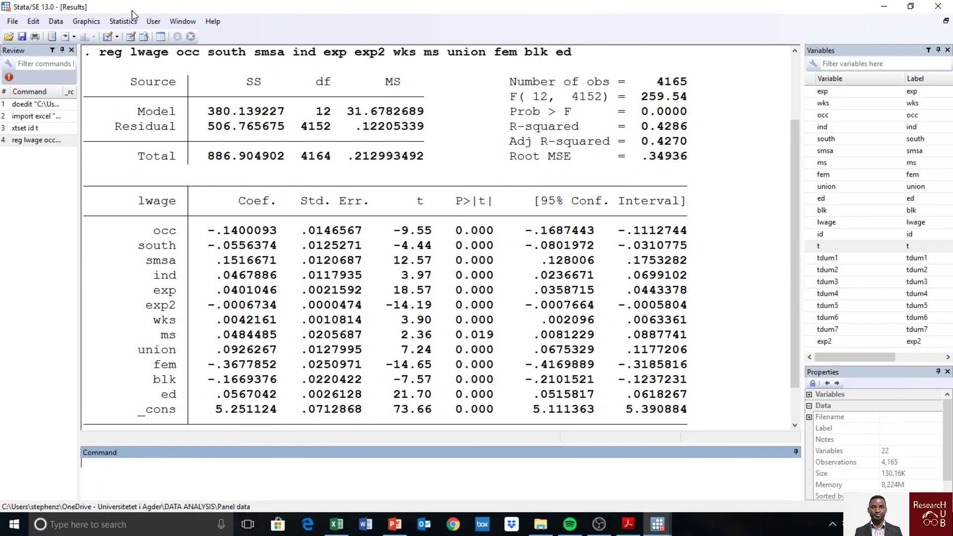
left_click(55, 22)
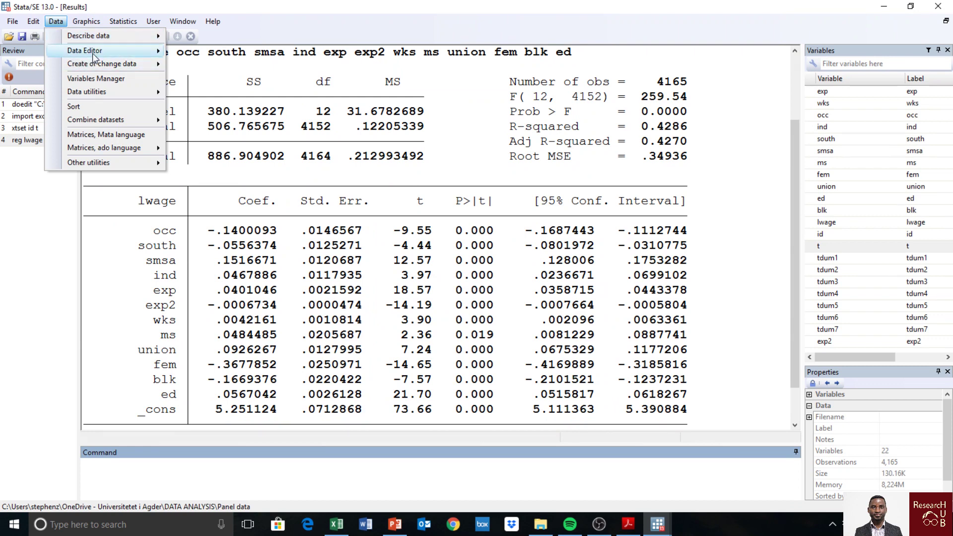
mouse_move(110, 53)
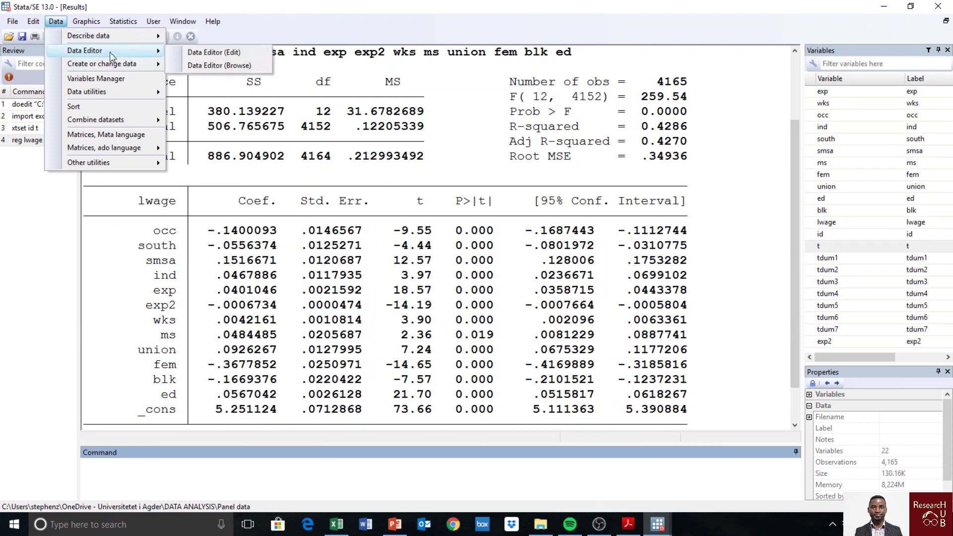
left_click(219, 66)
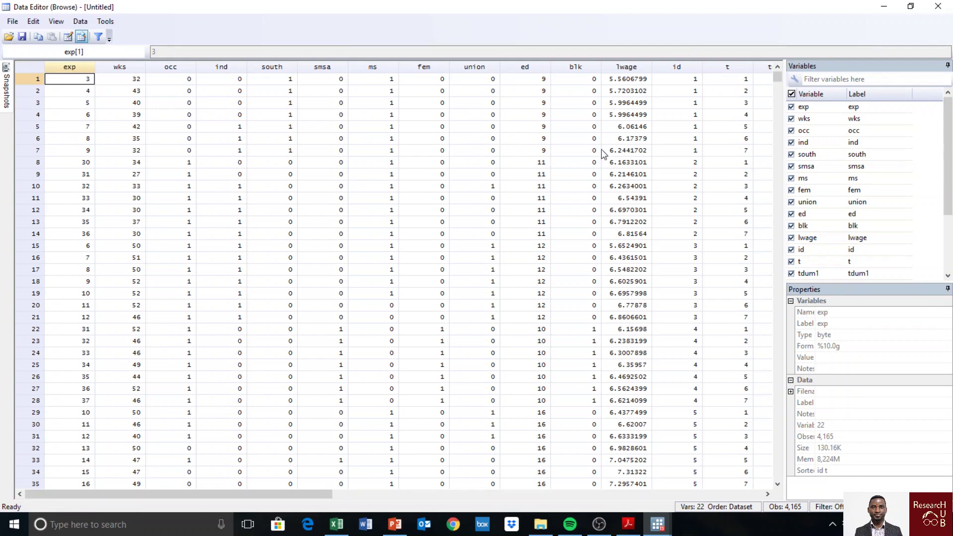
left_click(690, 81)
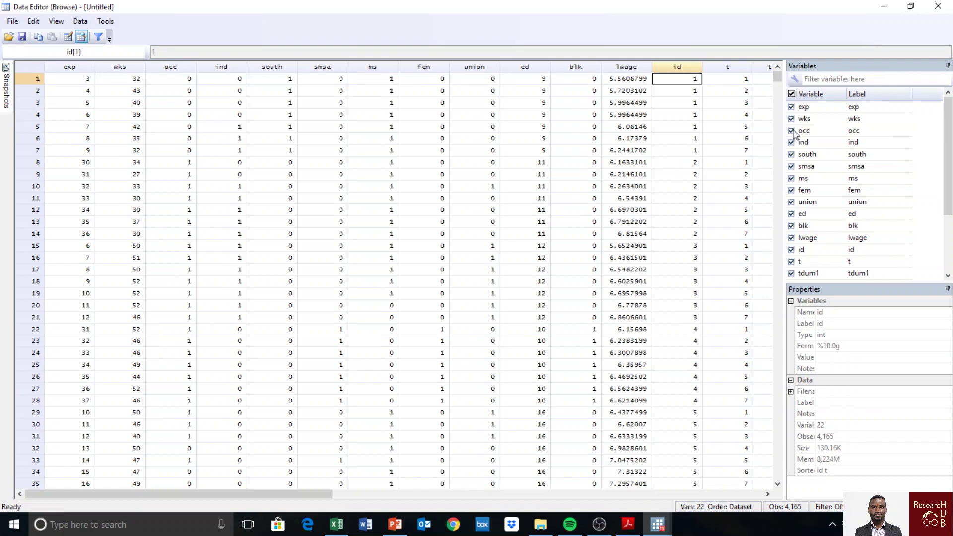
left_click(938, 7)
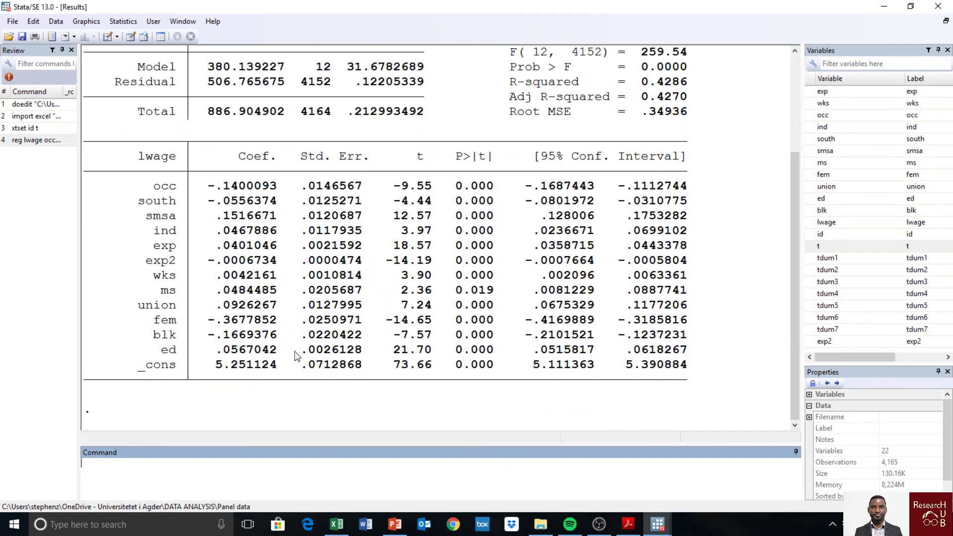
Step: Recall the reg command and prefix it with 'xt' to run the random-effects regression
left_click(37, 141)
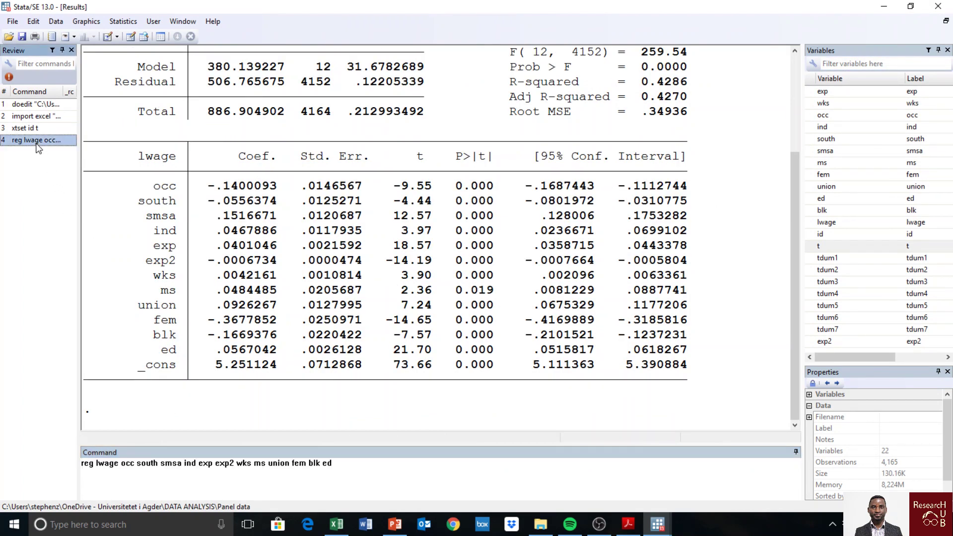
left_click(85, 463)
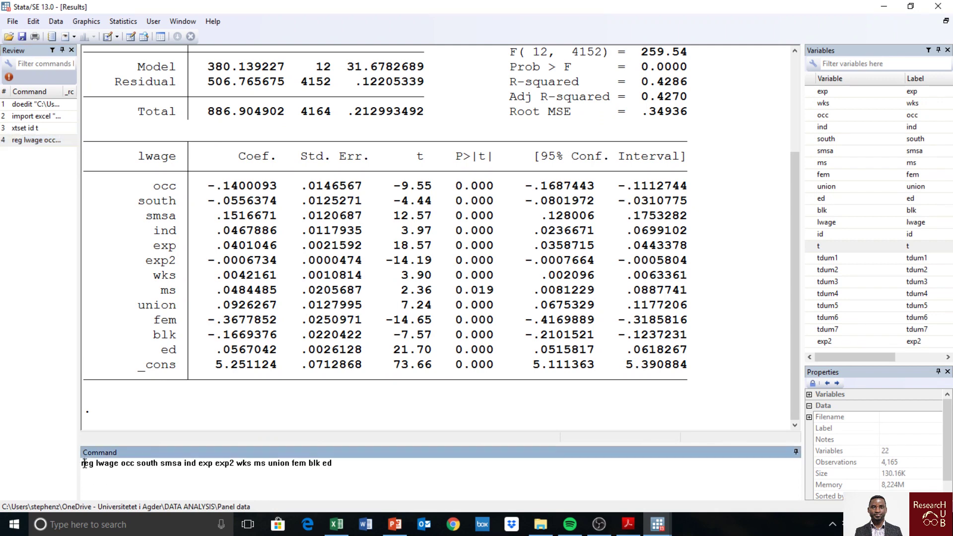
type("xt")
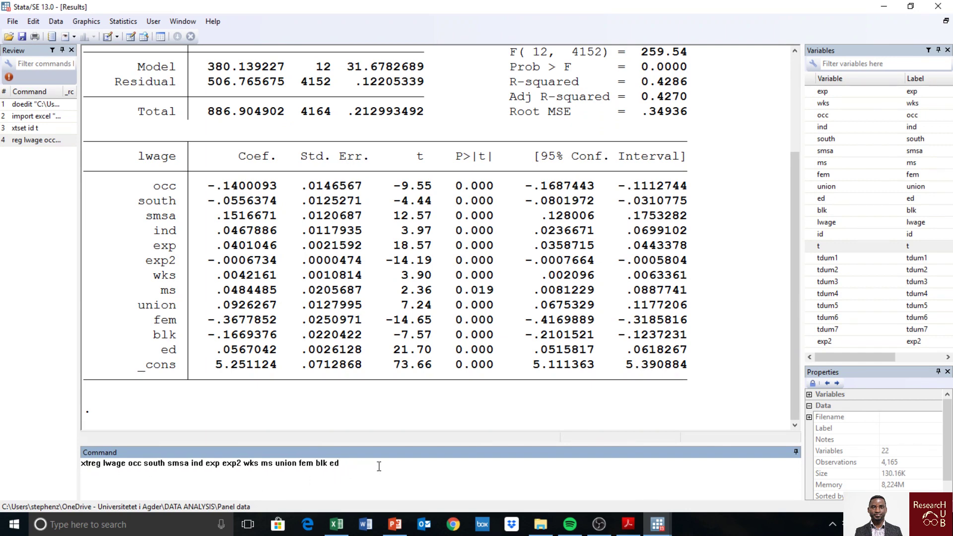
key("Return")
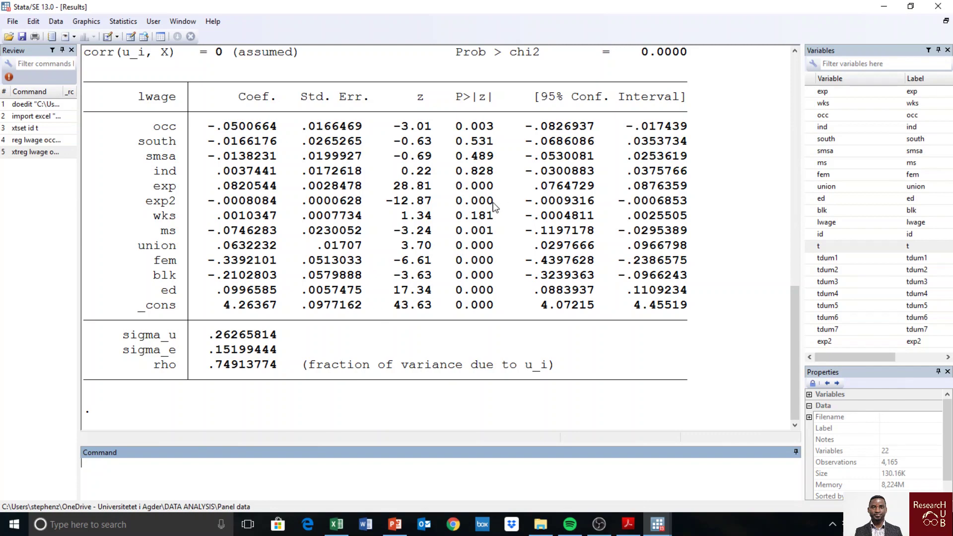
scroll(488, 256, "up", 8)
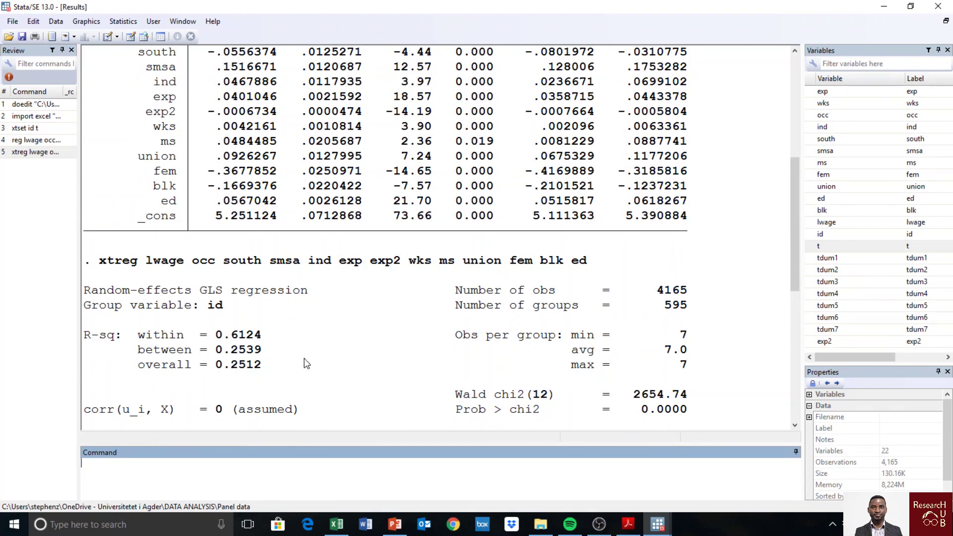
scroll(315, 361, "down", 8)
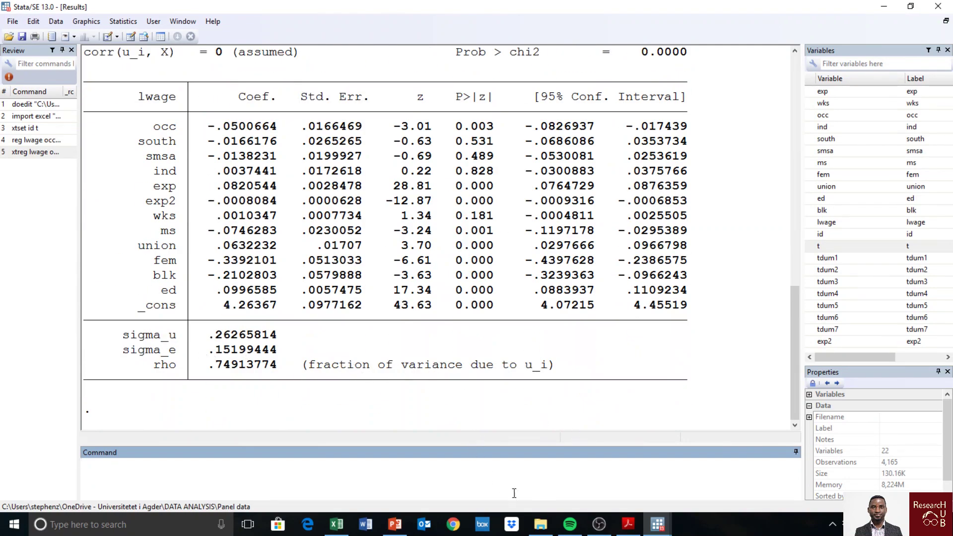
left_click(658, 524)
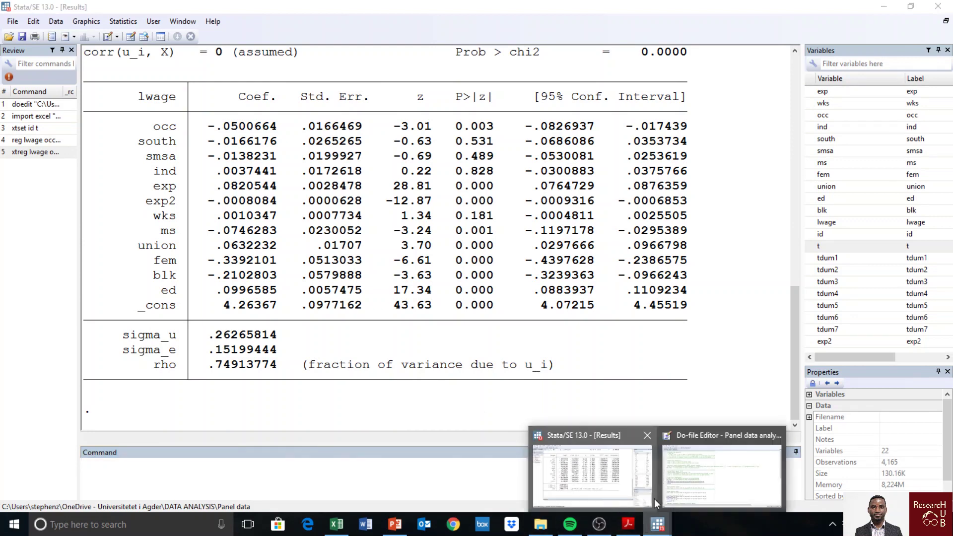
Step: Execute xttest0 from line 28 of the do-file to get chibar2(01) = 3497.02
left_click(705, 472)
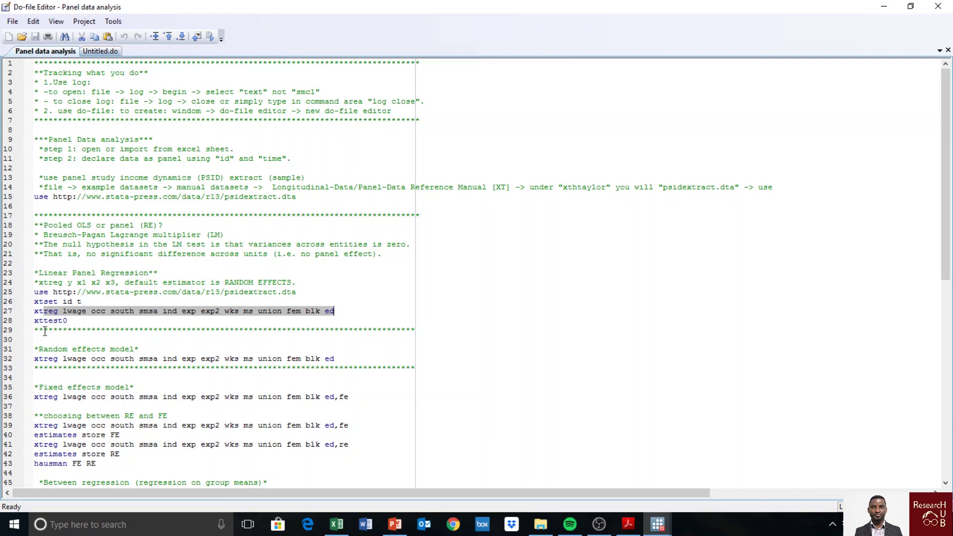
left_click_drag(70, 321, 32, 322)
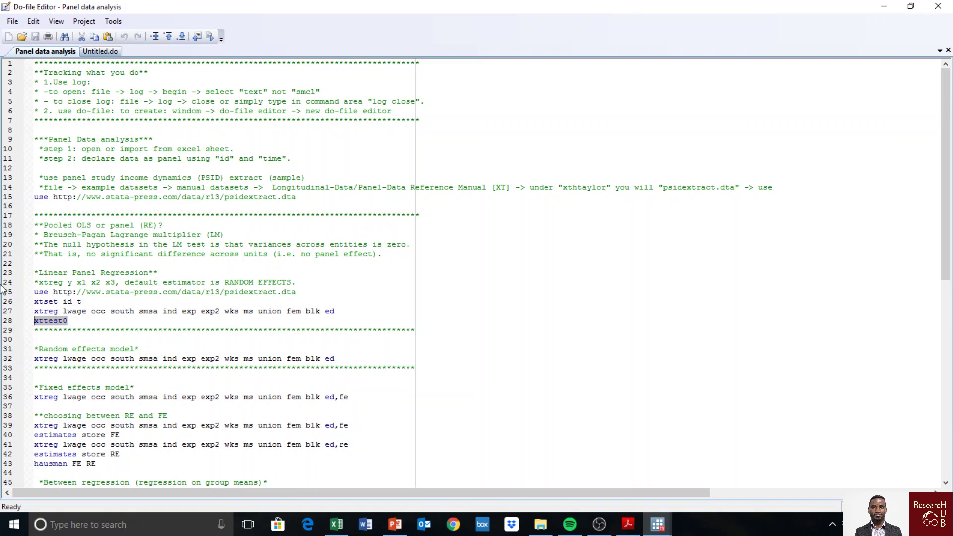
left_click(209, 36)
left_click(883, 8)
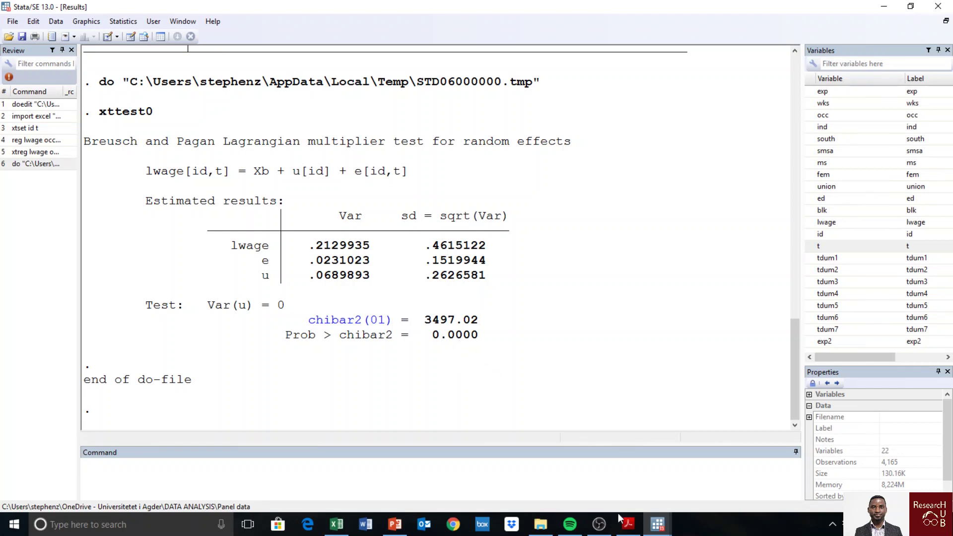
Step: Bring the do-file back and highlight 'no panel effect' on line 21
mouse_move(654, 530)
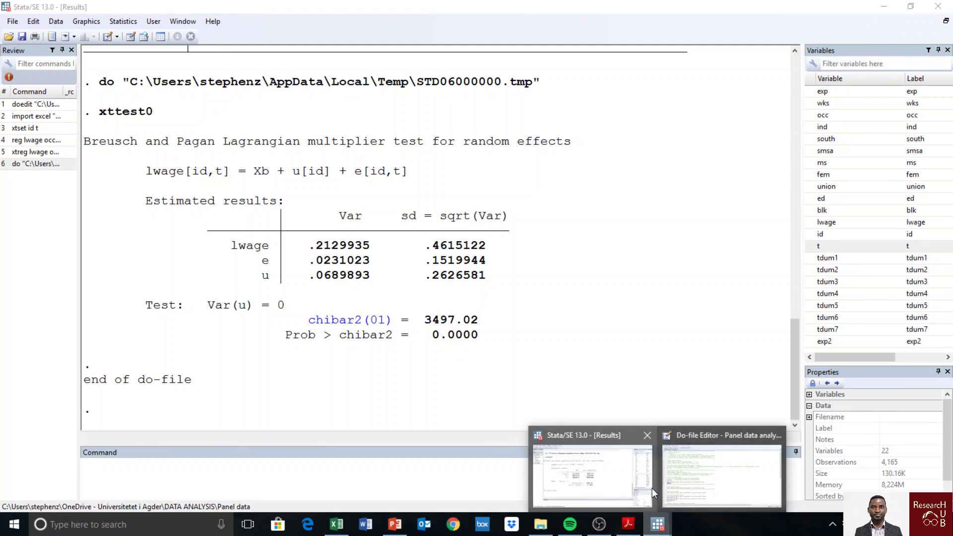
left_click(687, 487)
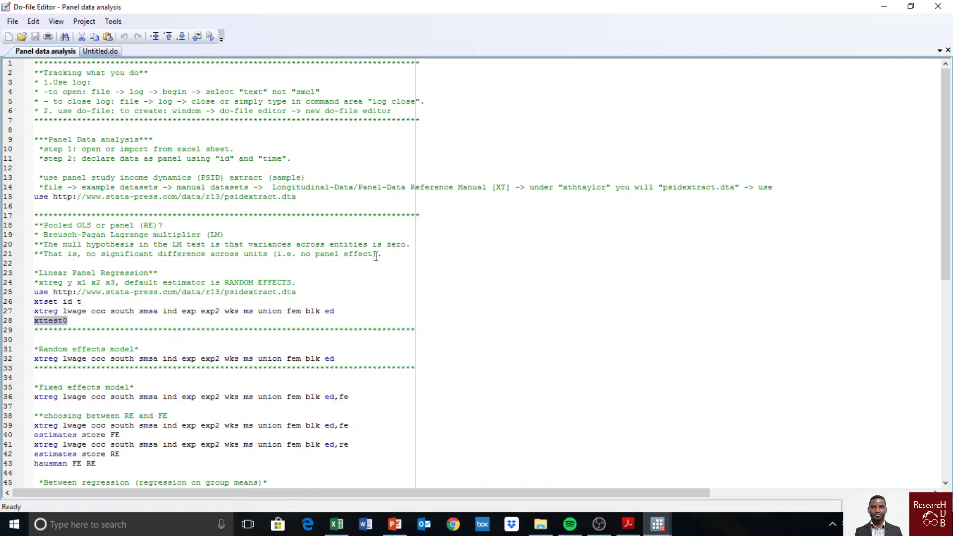
mouse_move(376, 256)
left_mouse_down()
mouse_move(320, 257)
mouse_move(387, 256)
left_mouse_up()
left_click_drag(299, 254, 377, 254)
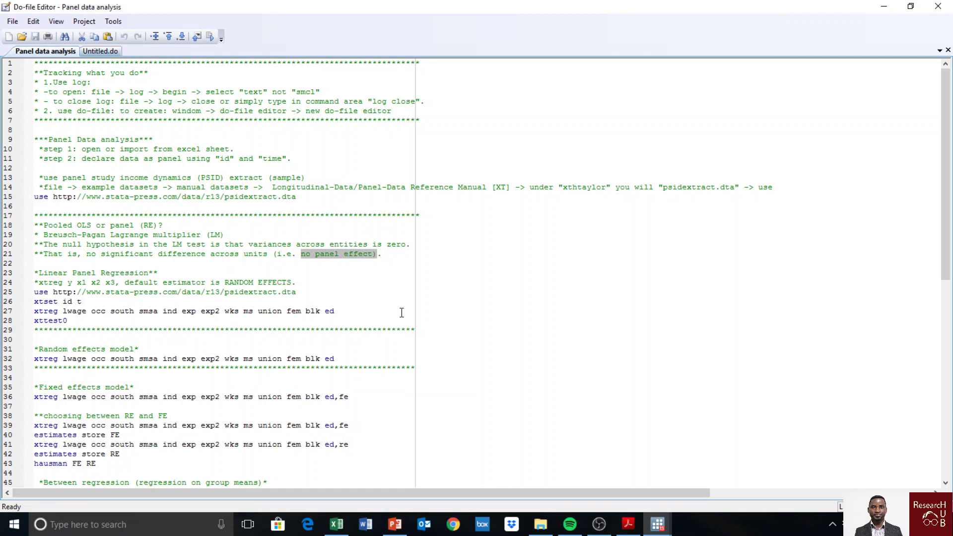